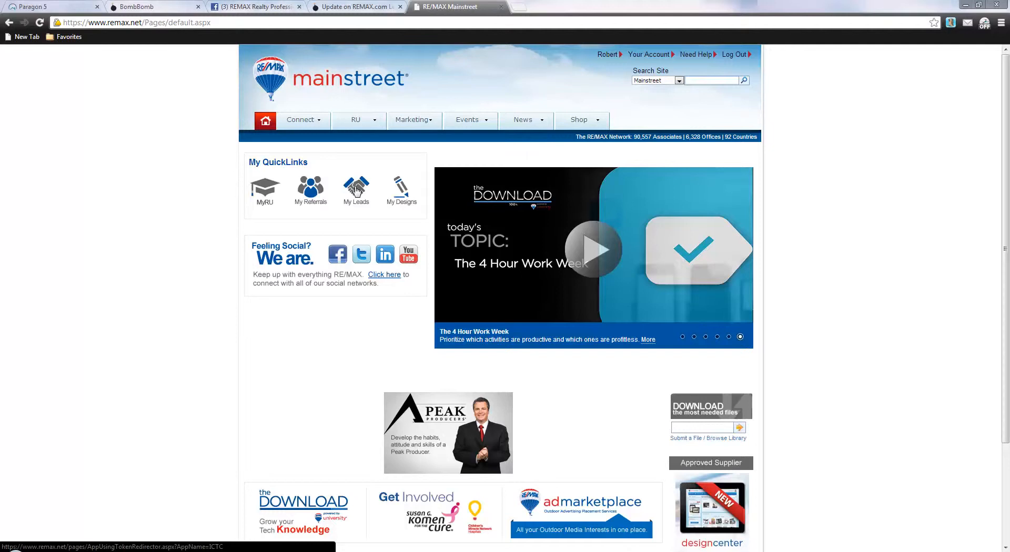
Open LeadStreet through My Leads, dismissing the welcome message, and bring up the client contact list
click(357, 191)
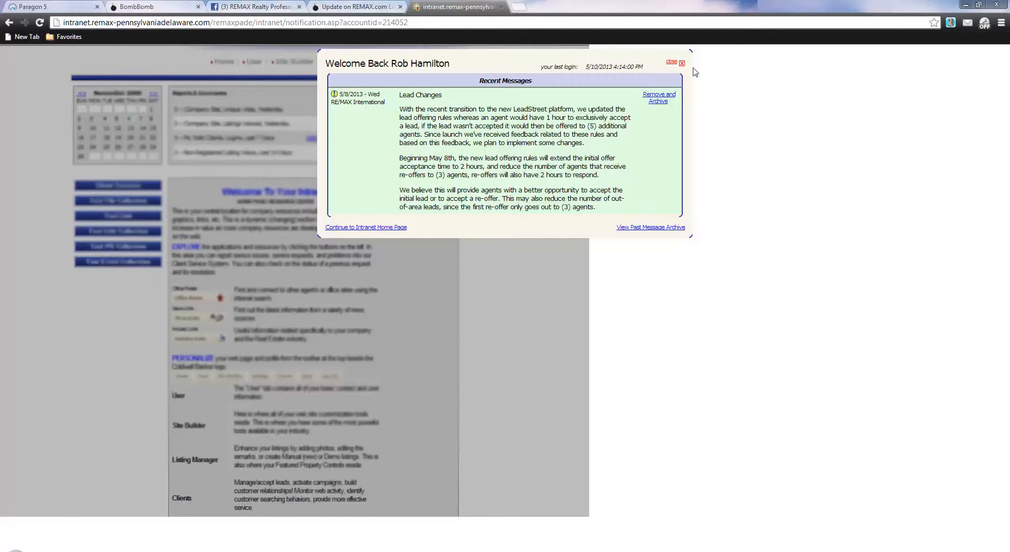
click(673, 63)
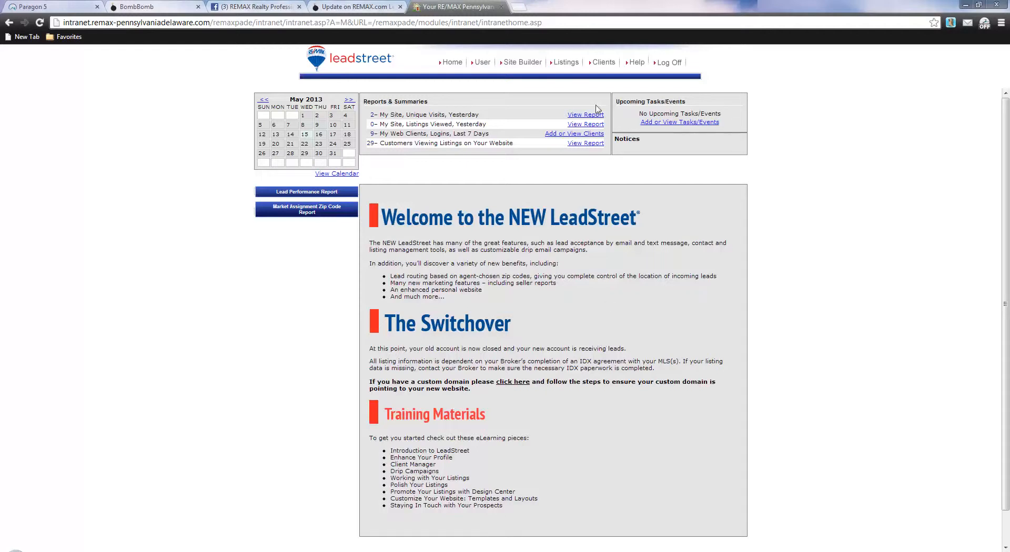
click(600, 64)
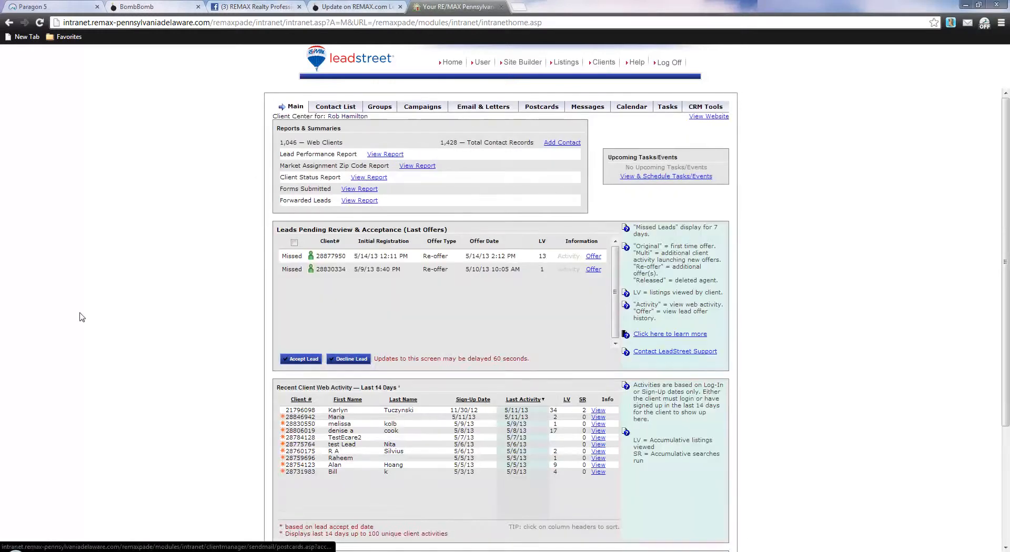
click(334, 107)
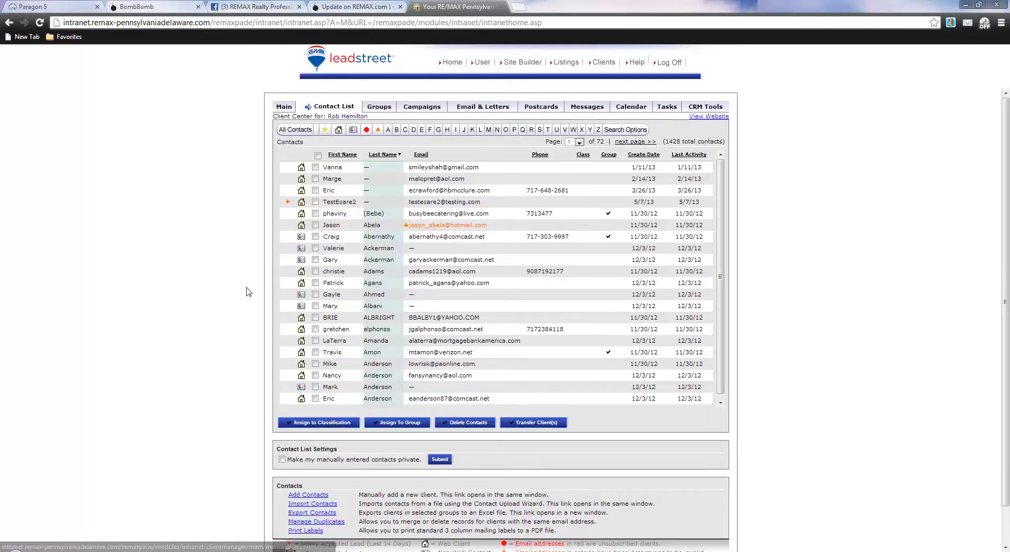
Examine the options for adding and importing contacts below the contact list
scroll(206, 370, down, 2)
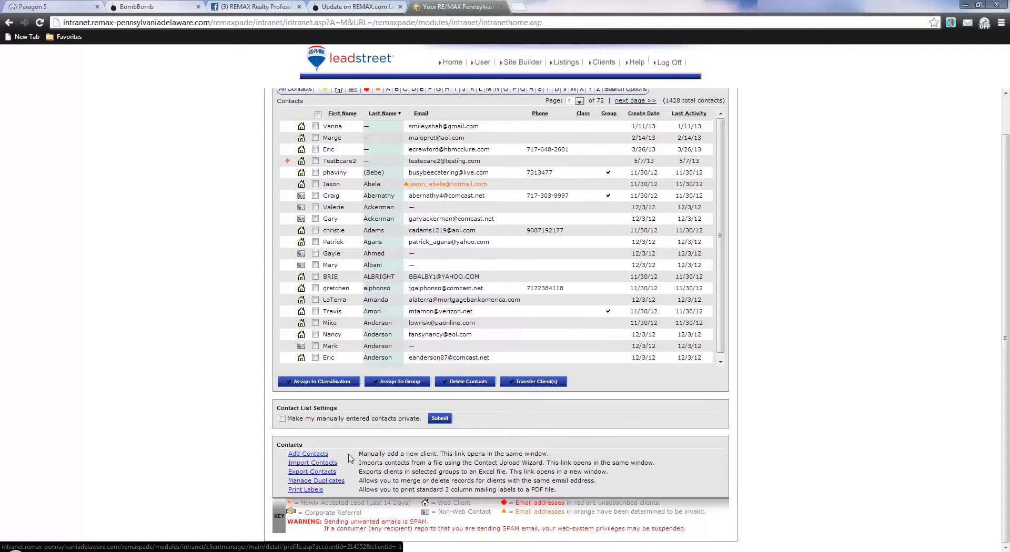
drag(347, 456, 288, 454)
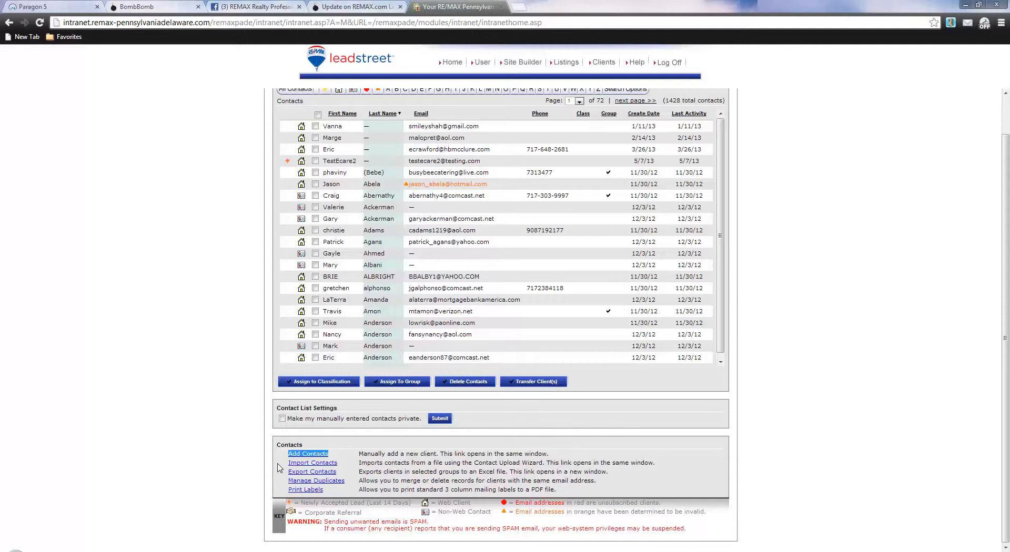
drag(338, 464, 291, 465)
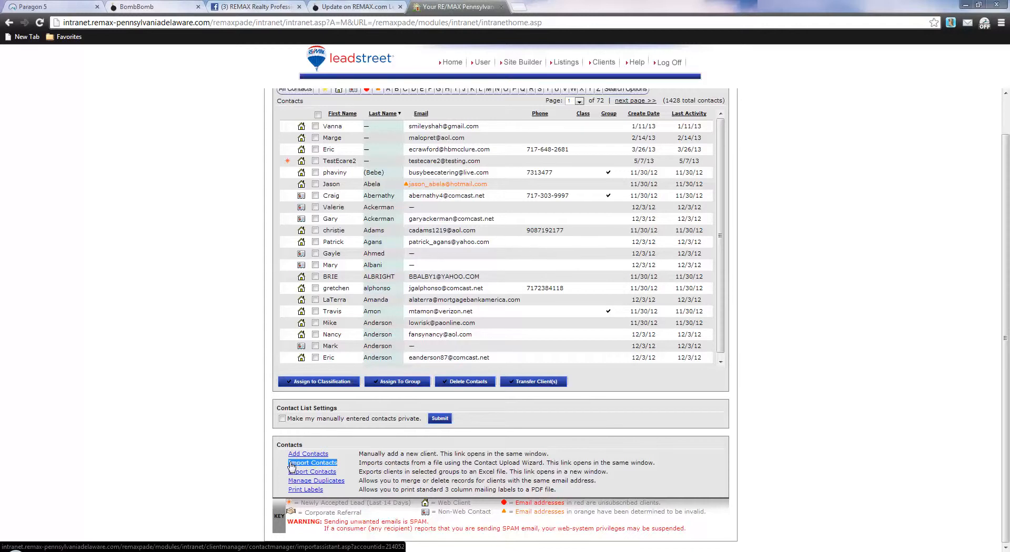
click(350, 464)
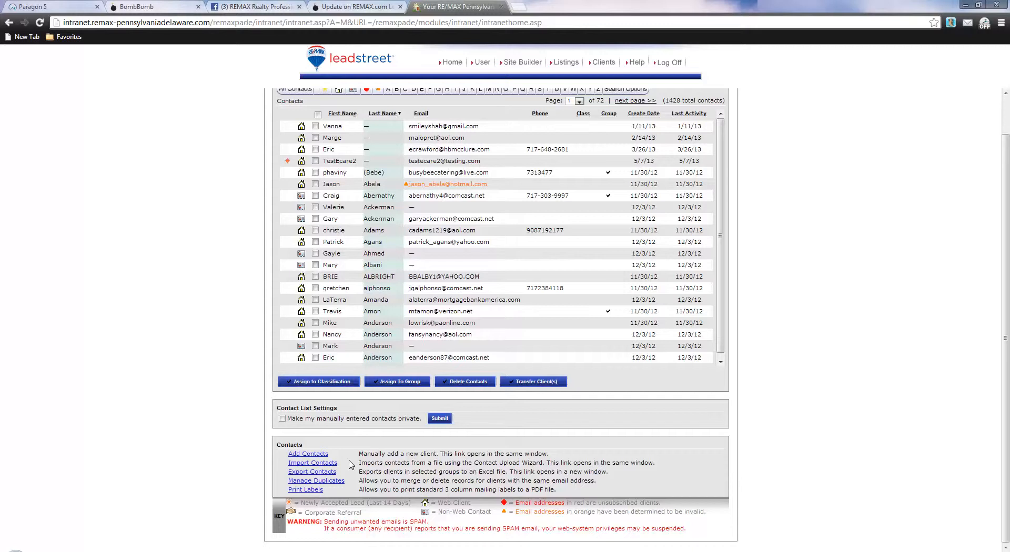
Open a blank new-contact form and review its contact details, lead profile, classification and email distribution group fields
click(306, 456)
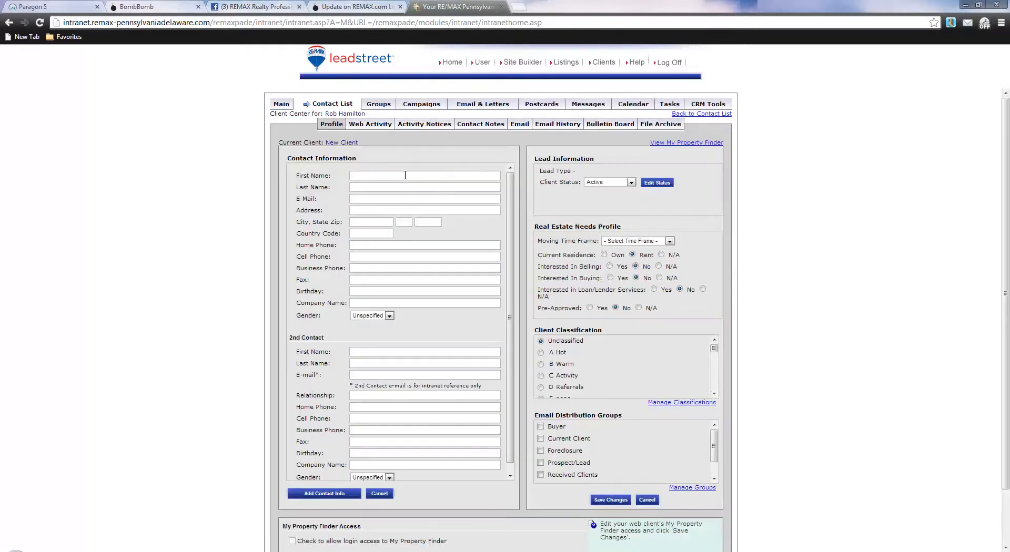
click(405, 175)
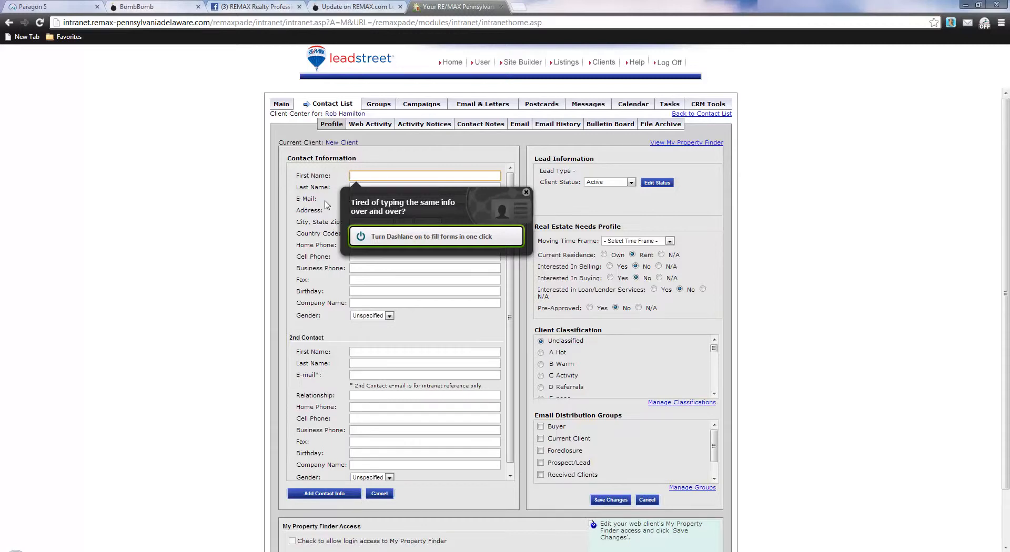
click(526, 193)
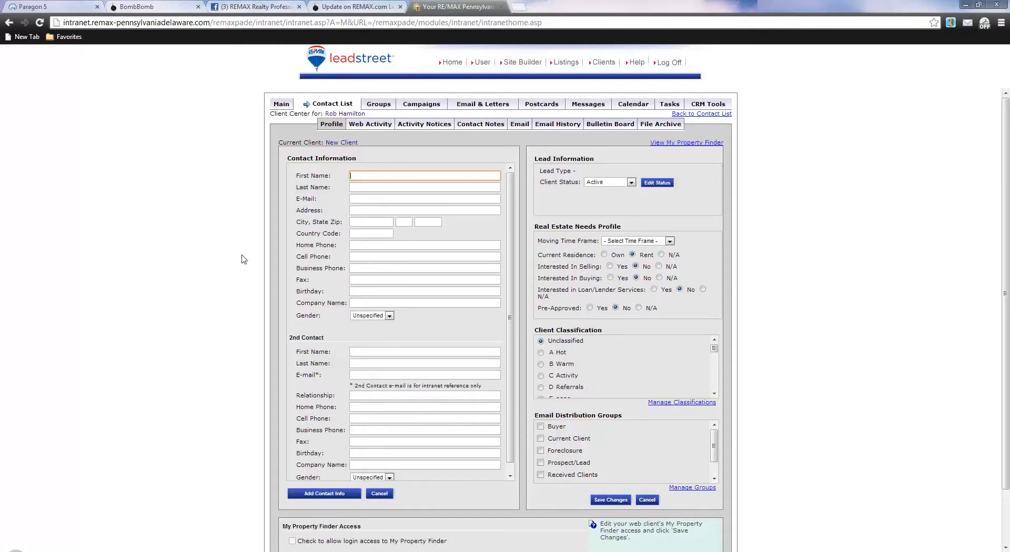
scroll(203, 270, down, 2)
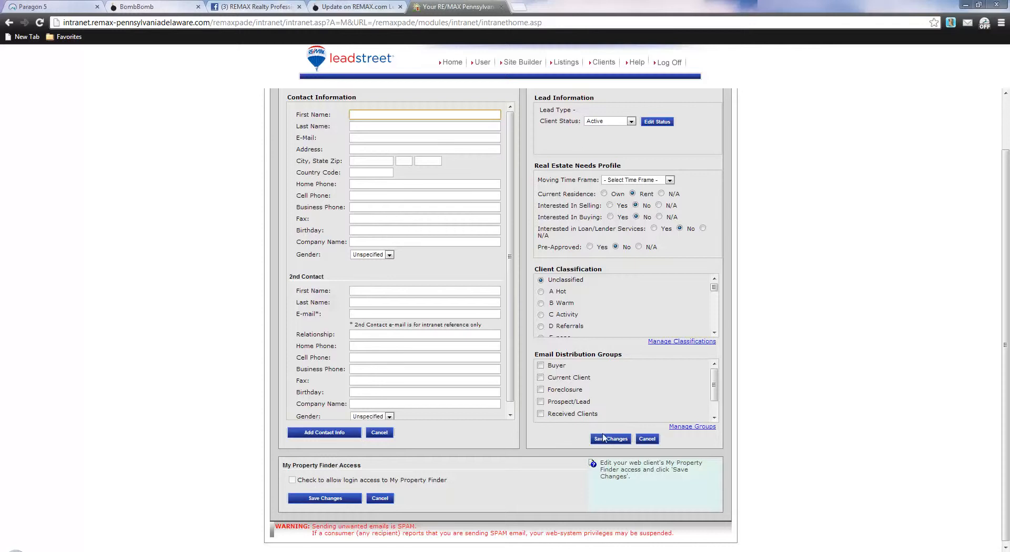
scroll(322, 379, down, 1)
scroll(323, 380, up, 2)
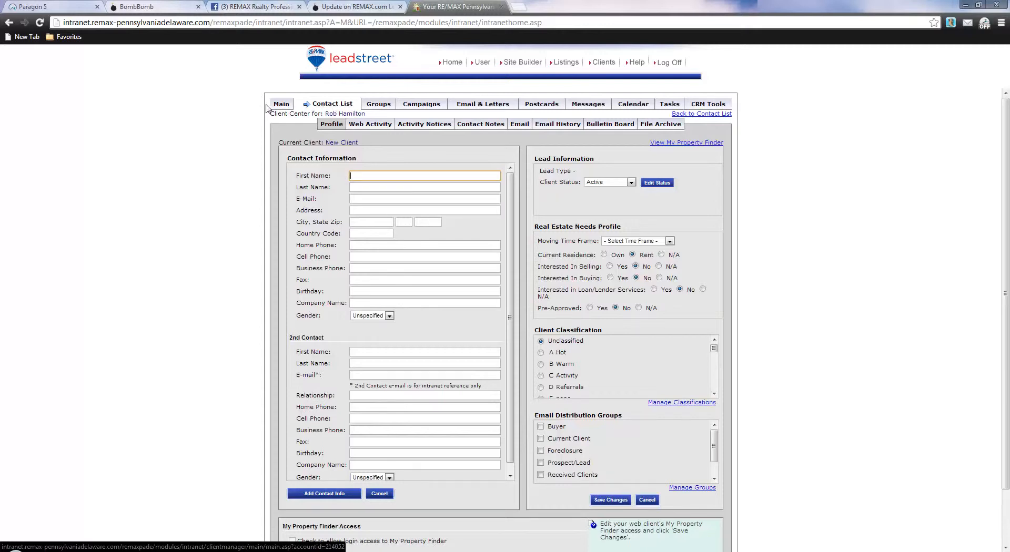
Open the $450,000 Mechanicsburg listing in the listing manager and examine its web and mobile-only listing URLs
click(563, 64)
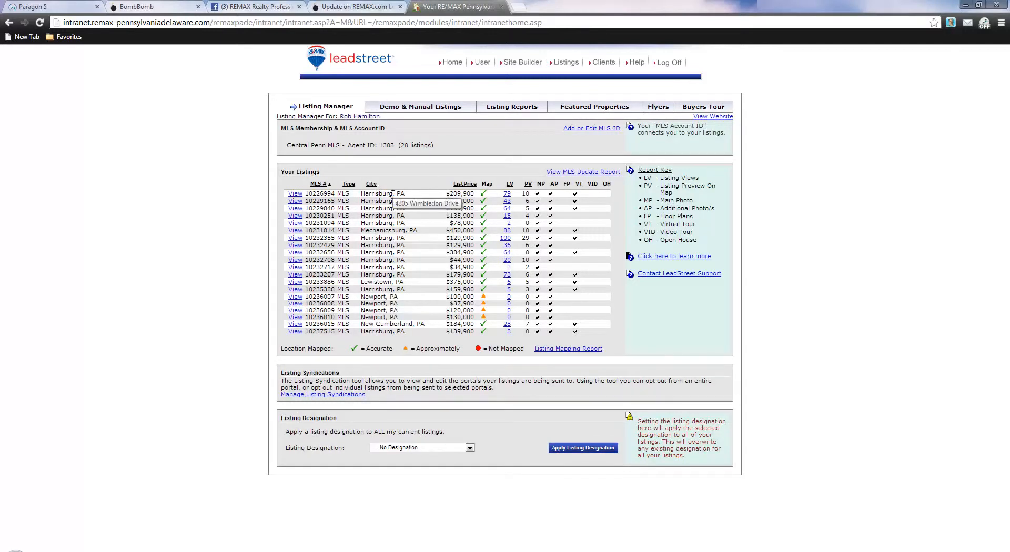
click(296, 231)
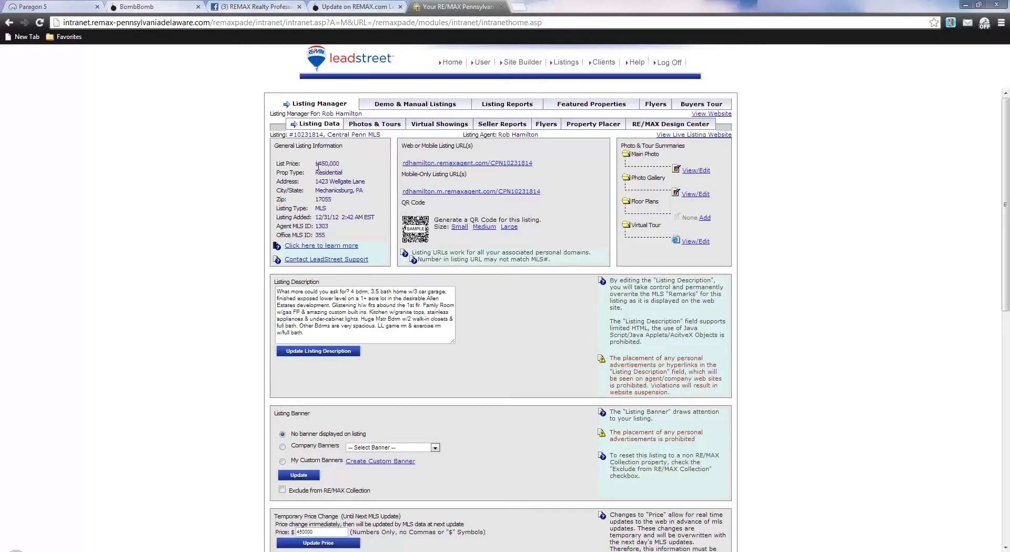
drag(532, 163, 409, 146)
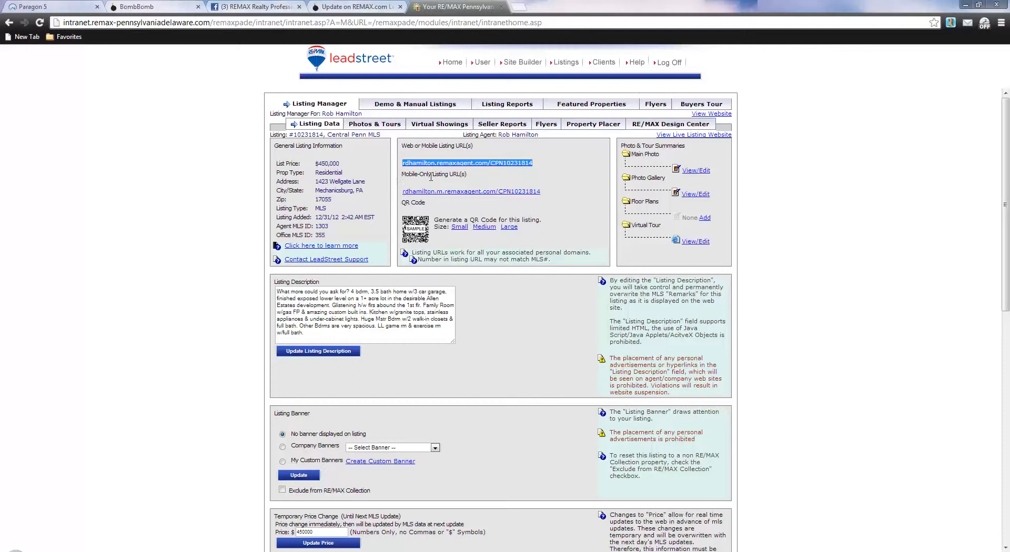
drag(544, 195, 405, 198)
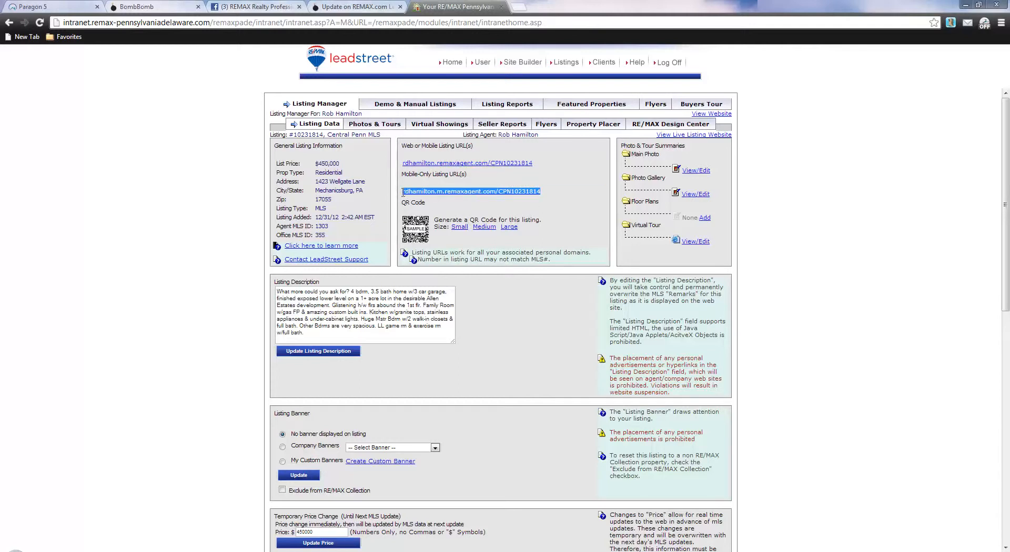
click(489, 181)
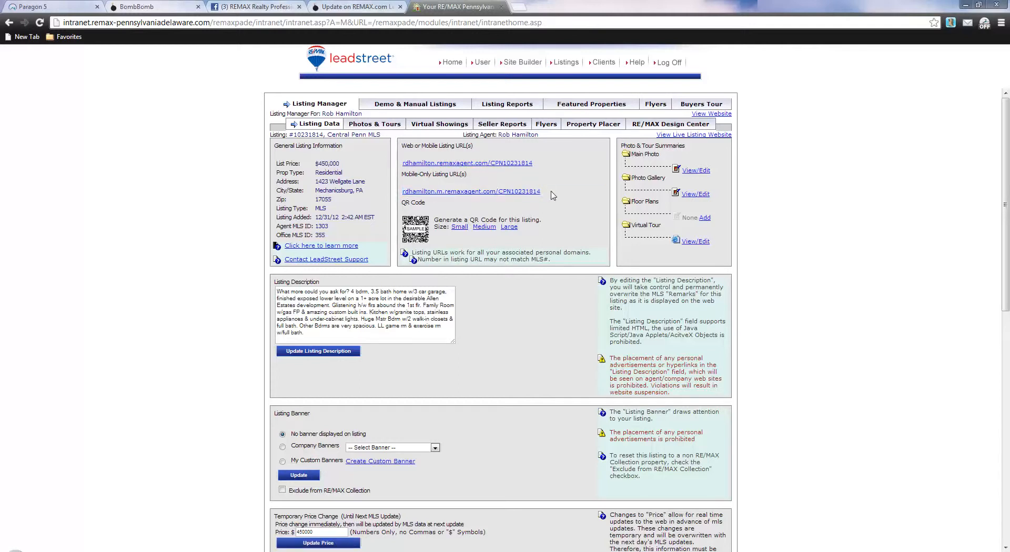
drag(554, 197, 403, 196)
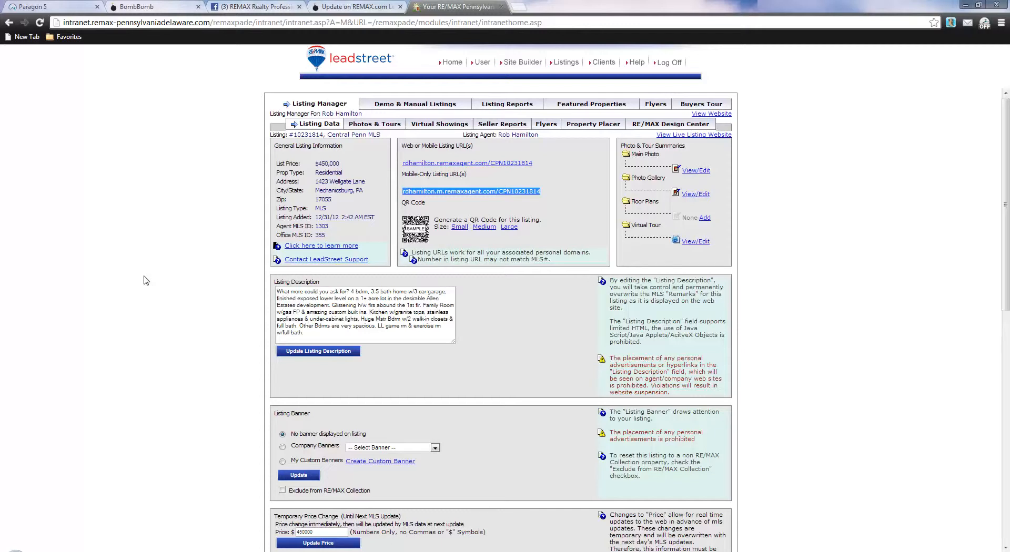
Review the listing's description, banner, price, social networking and syndication settings
scroll(168, 258, down, 4)
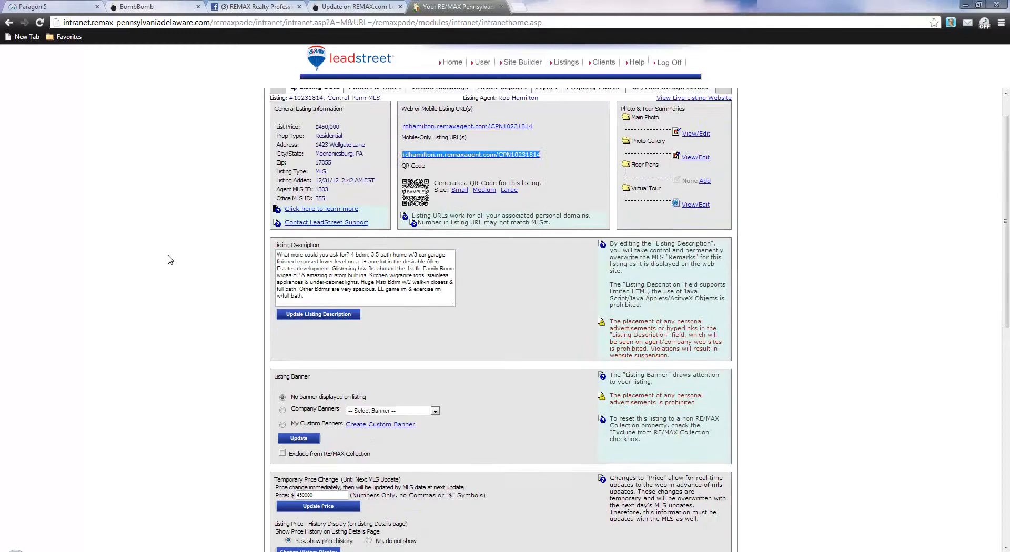
scroll(170, 259, down, 1)
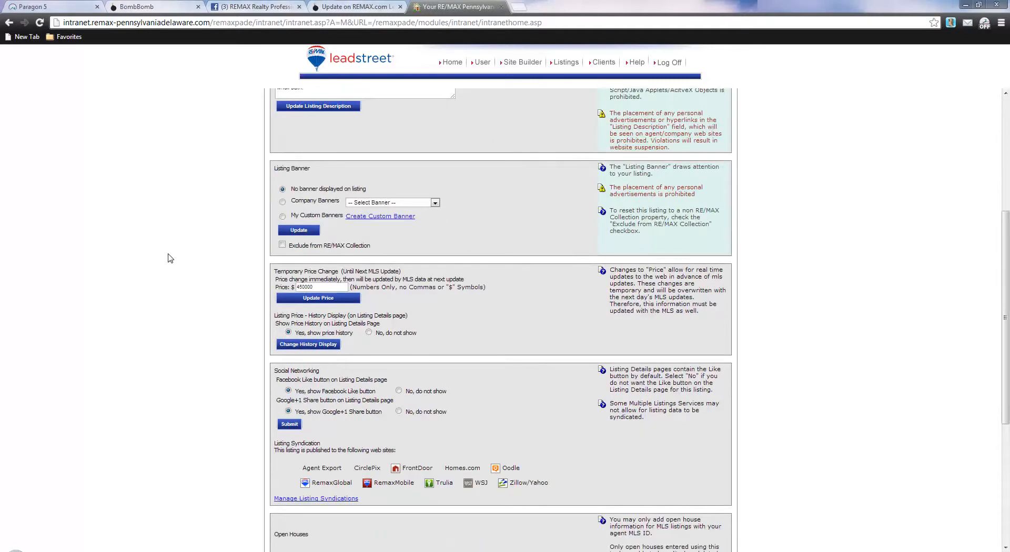
scroll(171, 258, up, 5)
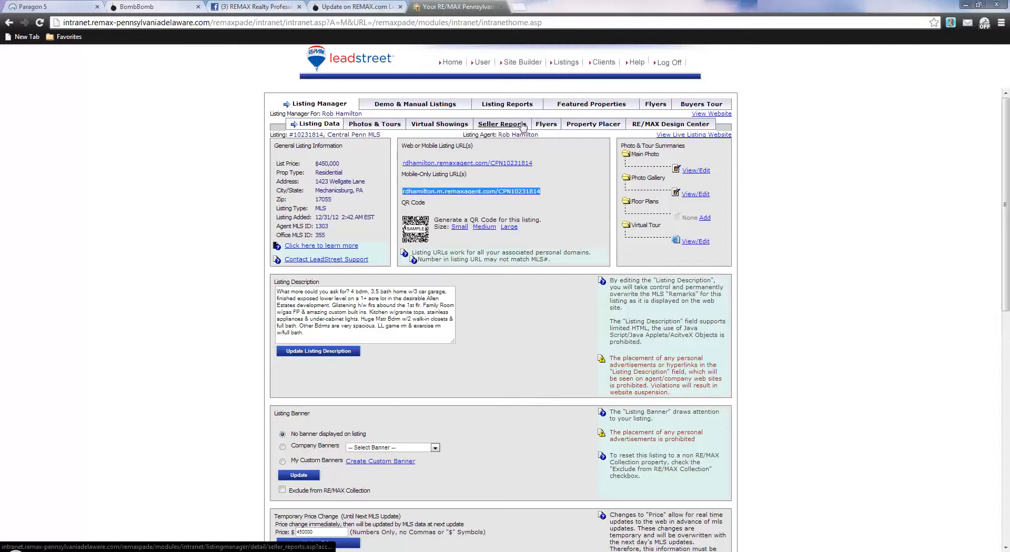
Review the listing's virtual showings, and open its seller reports page
click(443, 125)
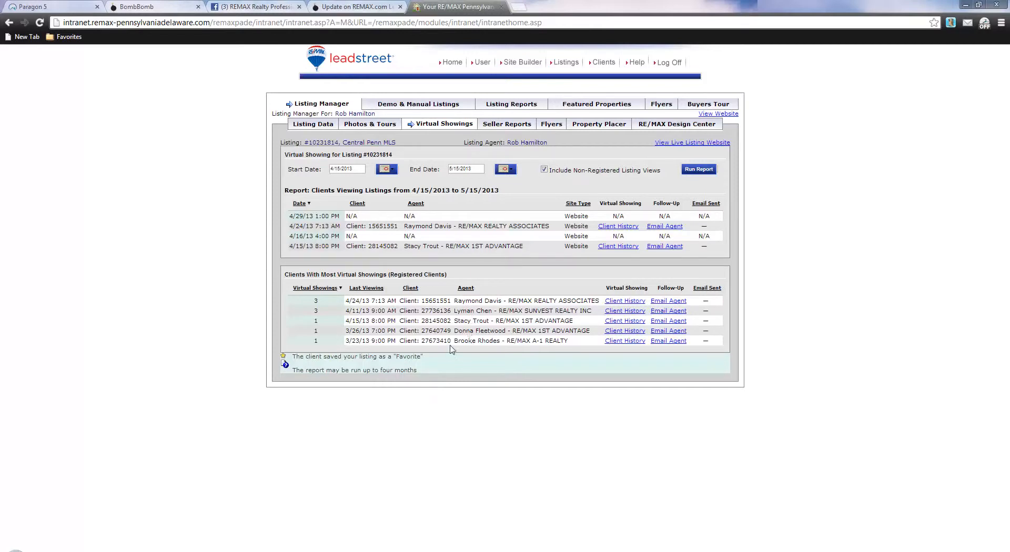
click(501, 126)
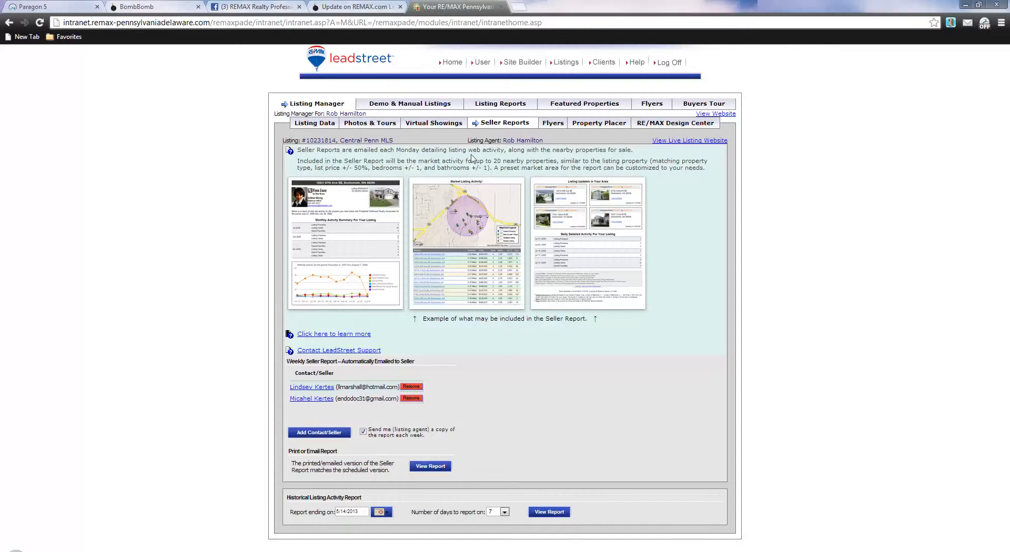
Start adding a recipient for the weekly seller report and browse the selectable contacts
click(317, 435)
click(312, 434)
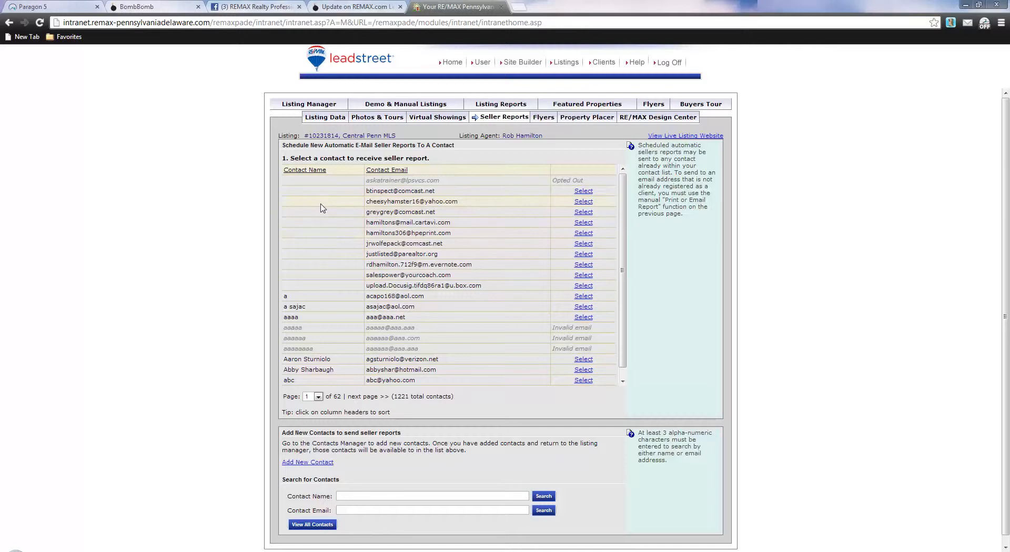
scroll(413, 276, down, 1)
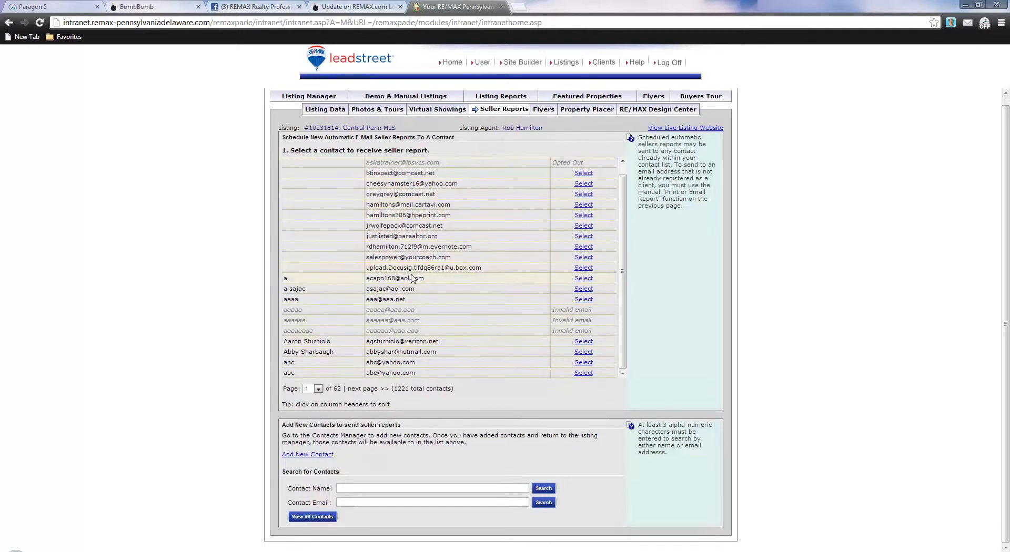
click(318, 389)
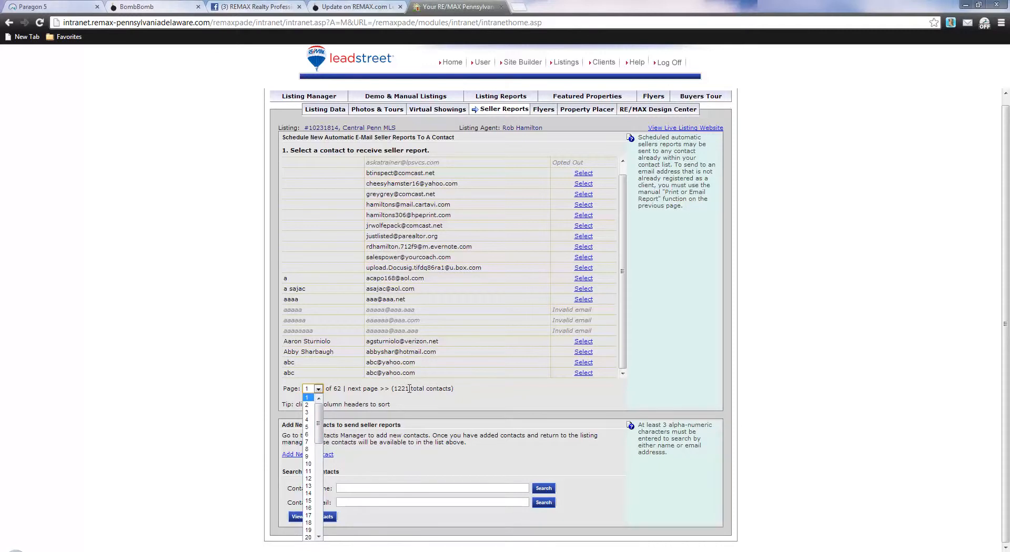
click(417, 288)
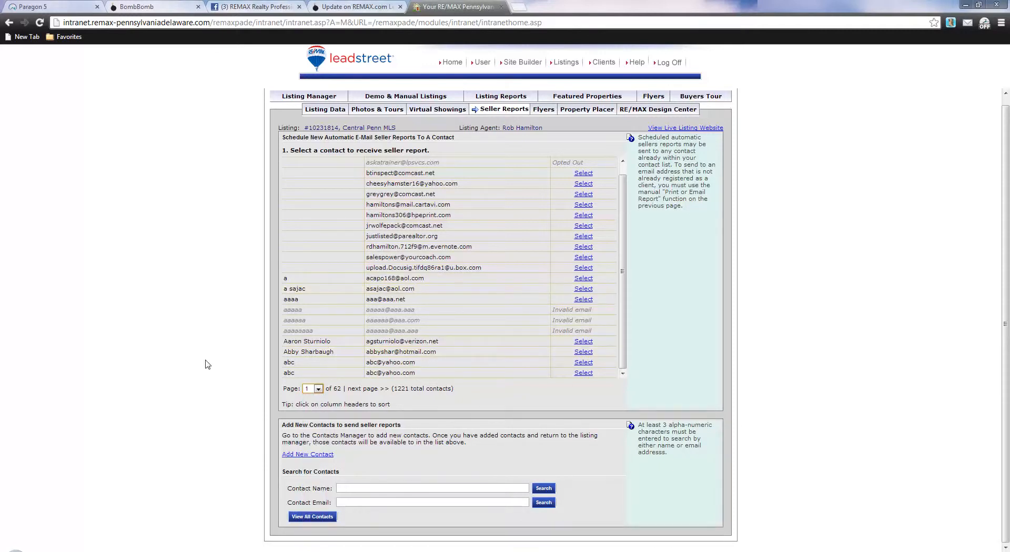
Search the contacts by first name and add the second match as a weekly seller report recipient
click(364, 487)
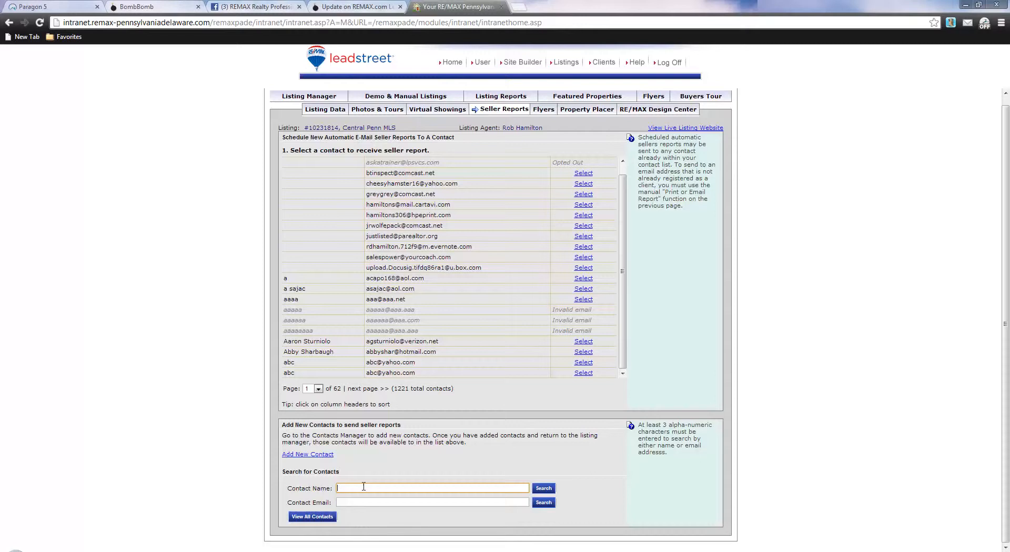
text(Ke)
text(Michea)
text(ae)
text(l)
click(543, 489)
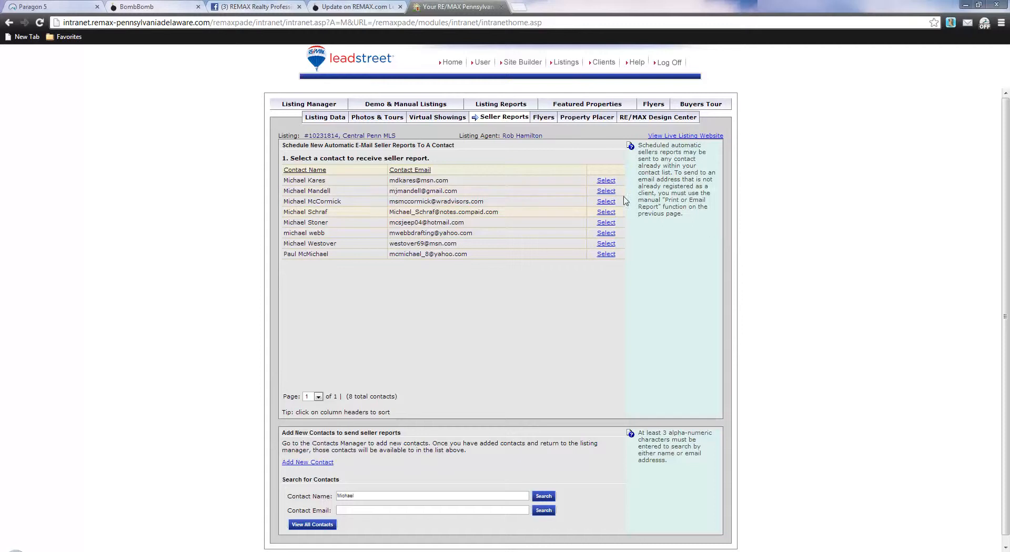
click(608, 192)
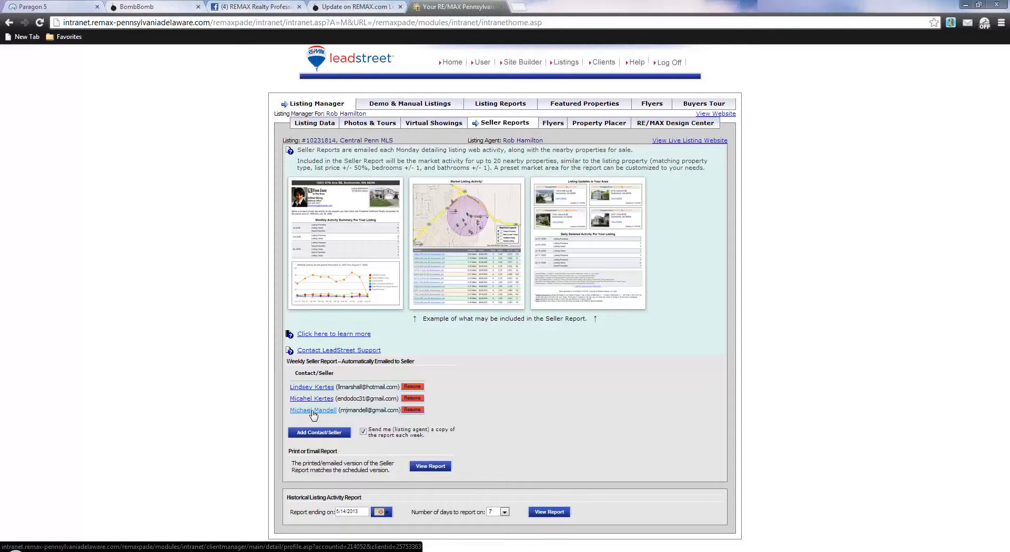
Remove the newly added contact from the weekly seller report recipients
click(412, 410)
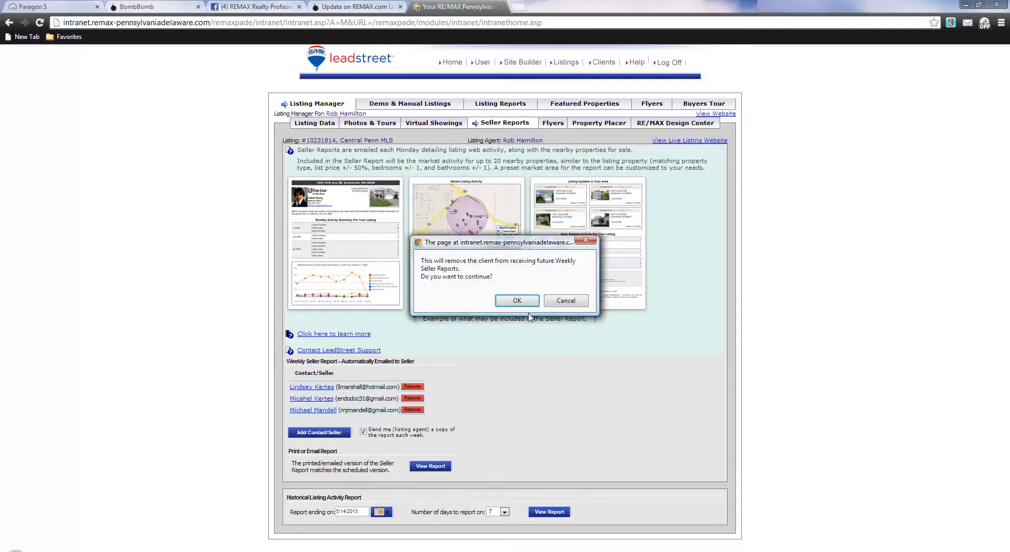
click(518, 300)
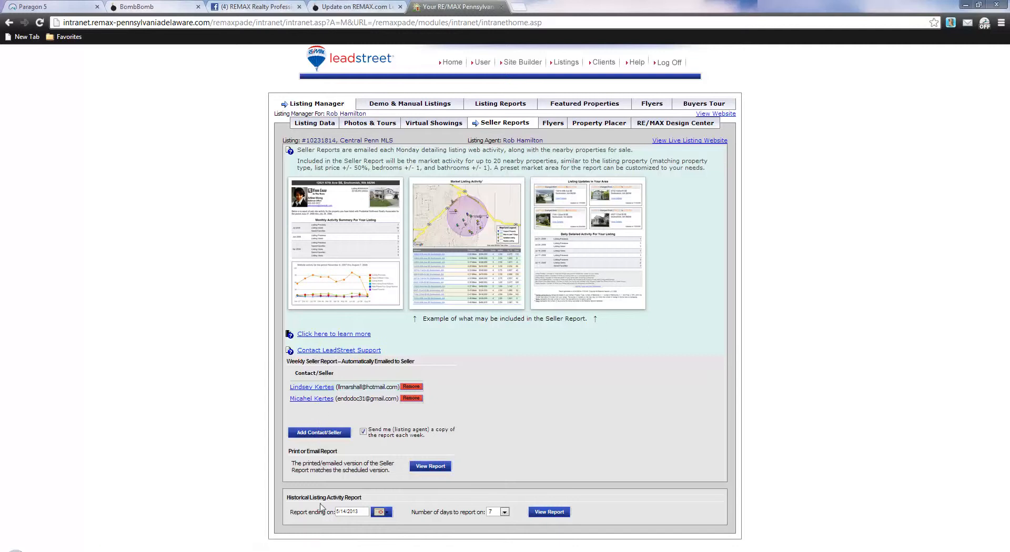
Open the print or email version of the seller report and examine its monthly activity summary and website activity chart
click(430, 468)
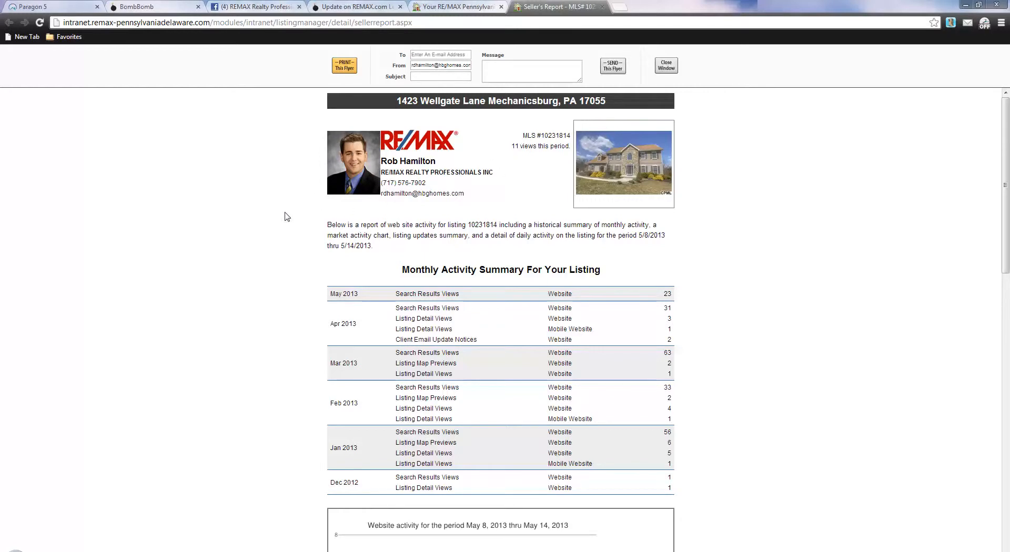
scroll(285, 218, down, 2)
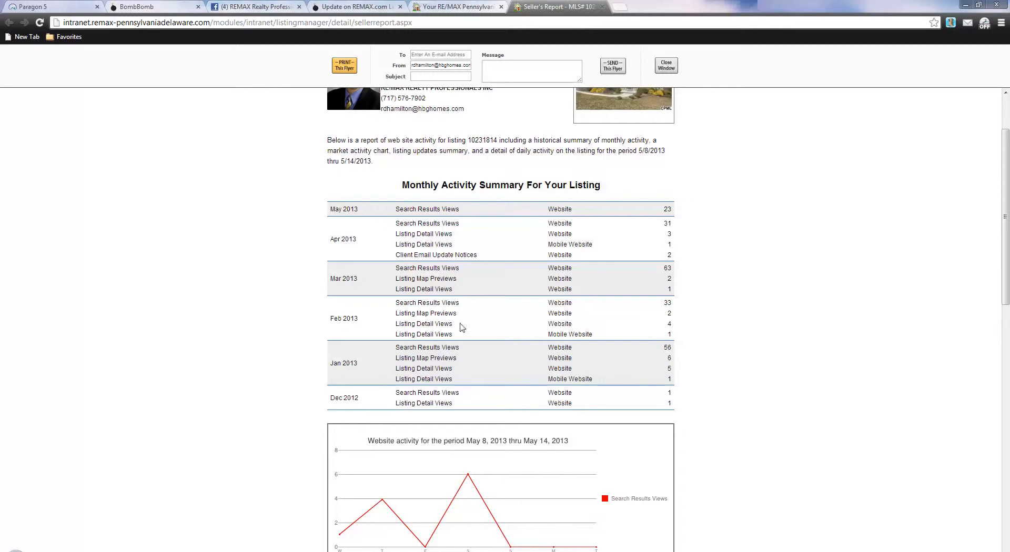
Examine the rest of the seller report, including the market listing map, nearby properties table, area listing updates and daily detailed activity
scroll(505, 218, up, 3)
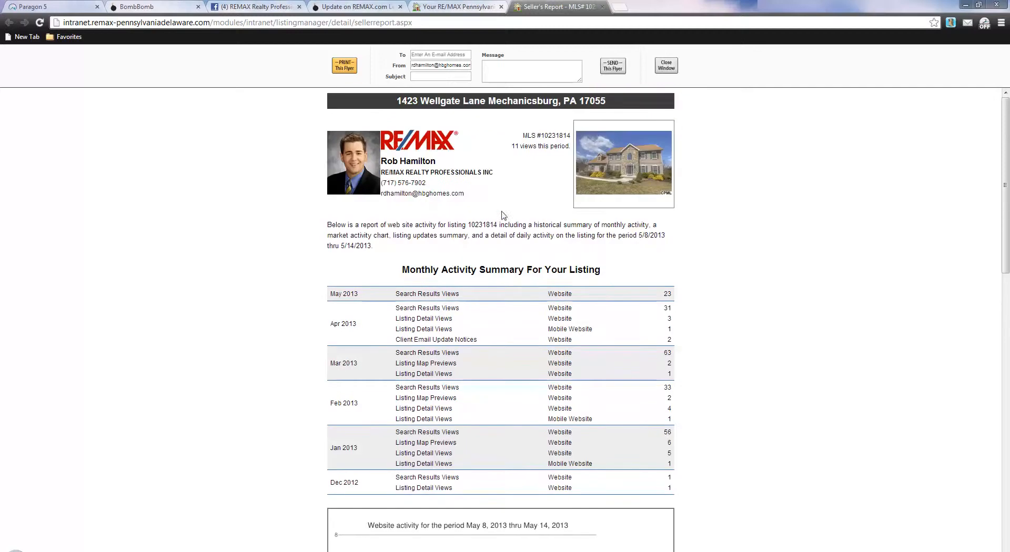
scroll(447, 294, down, 6)
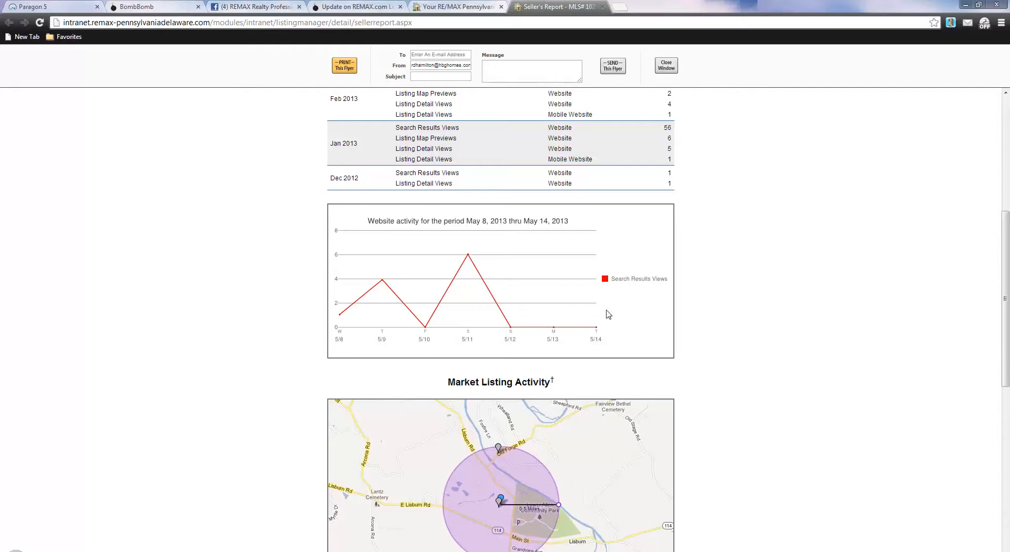
scroll(605, 284, down, 2)
scroll(605, 285, down, 2)
scroll(762, 316, down, 2)
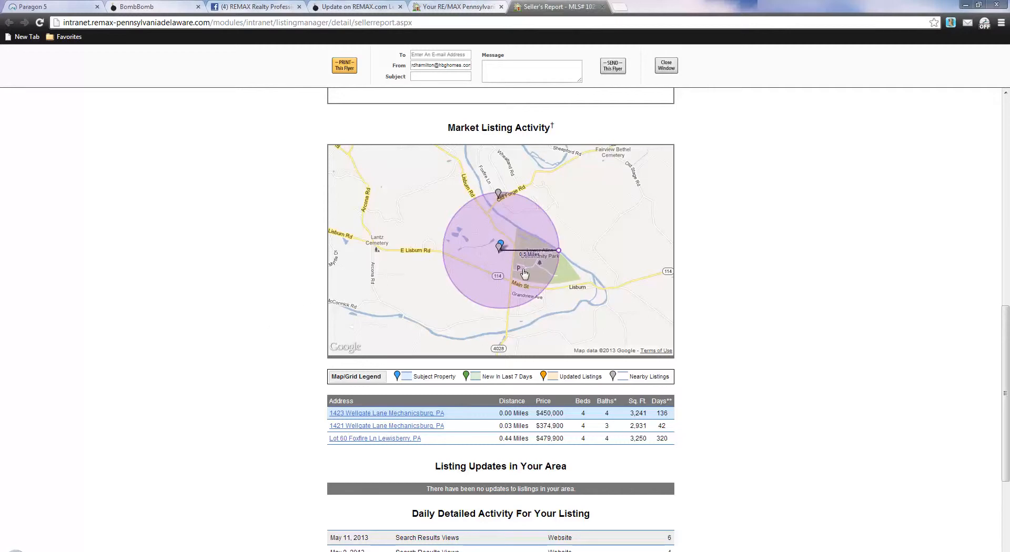
scroll(731, 268, down, 2)
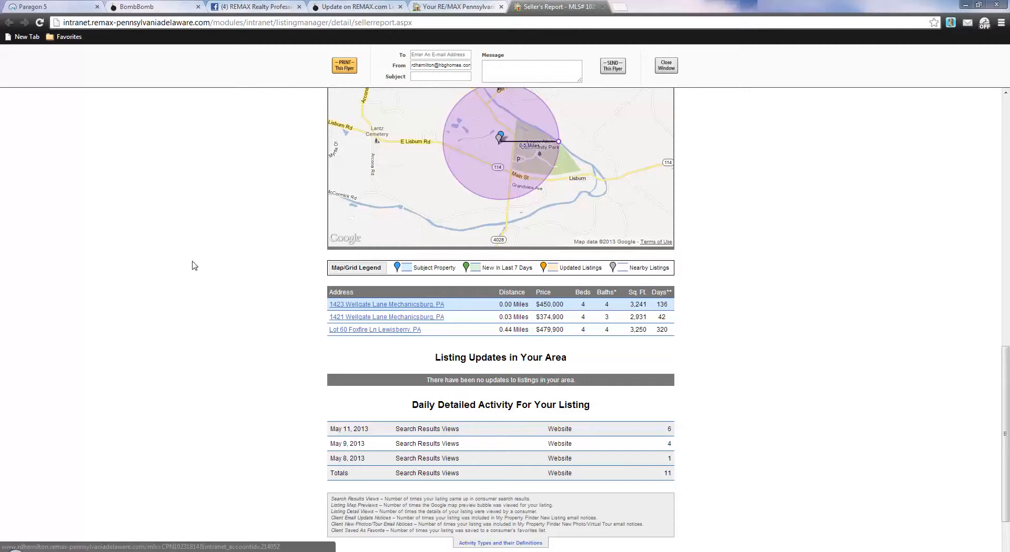
scroll(263, 295, up, 1)
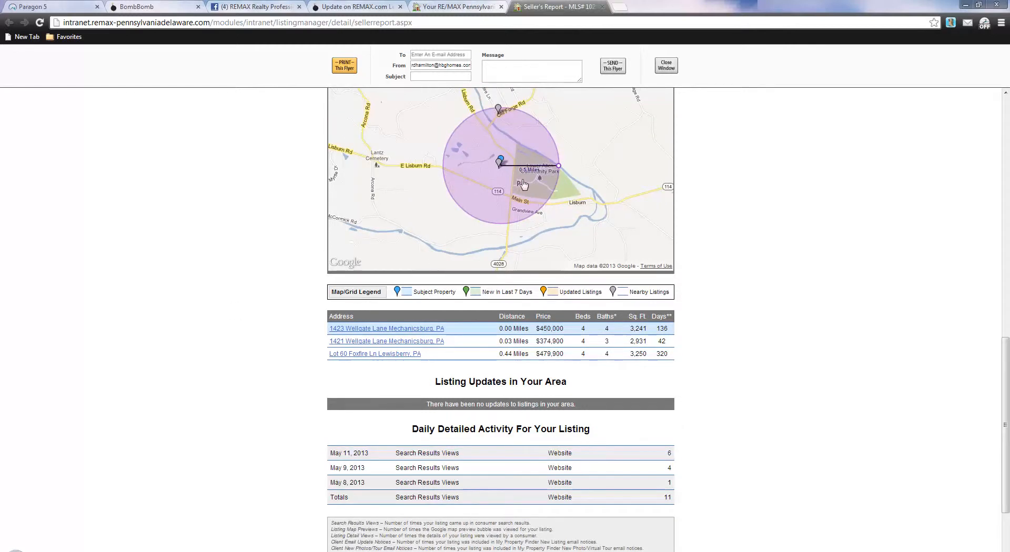
scroll(260, 263, down, 1)
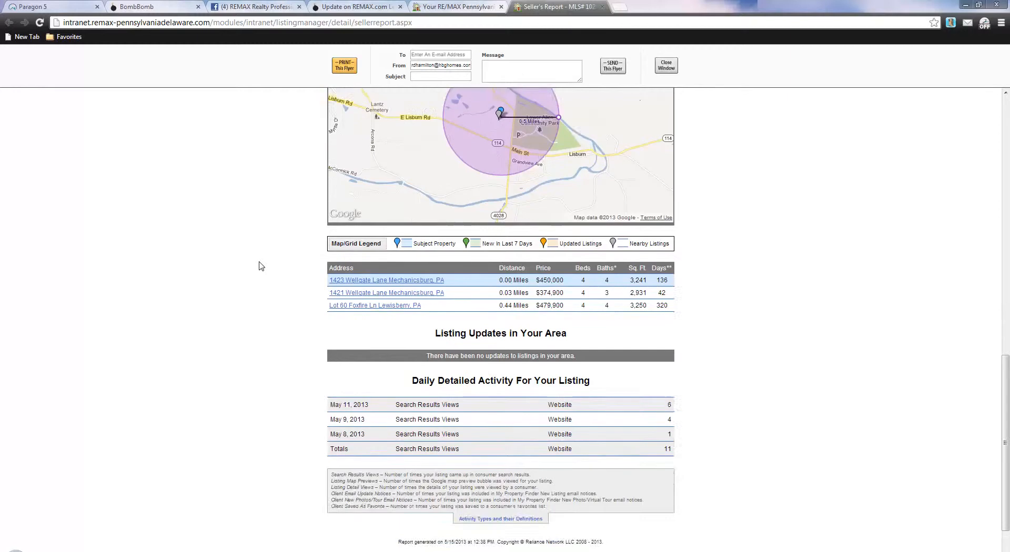
Enlarge the market area circle on the Market Listing Activity map and review the nearby listings table
scroll(260, 266, up, 3)
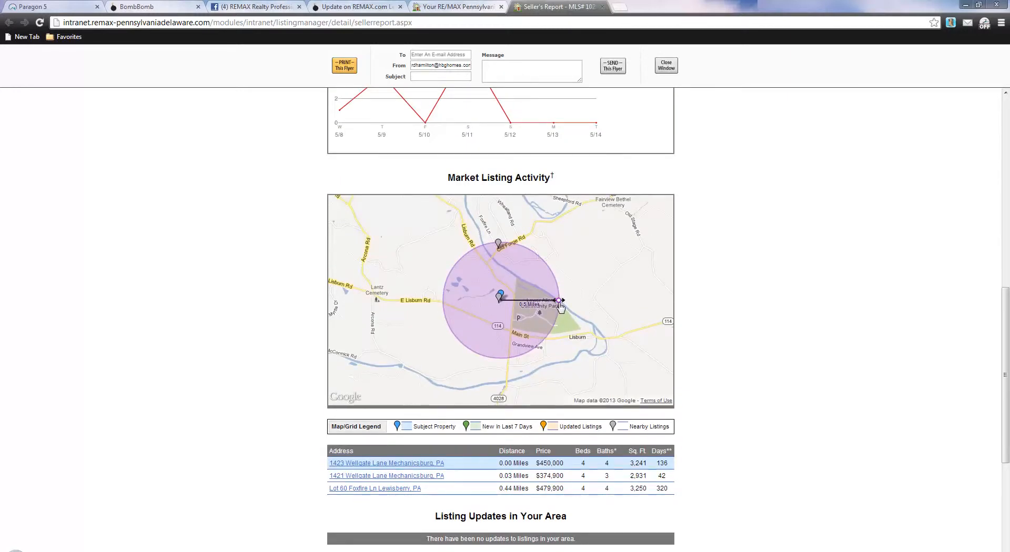
drag(560, 301, 626, 304)
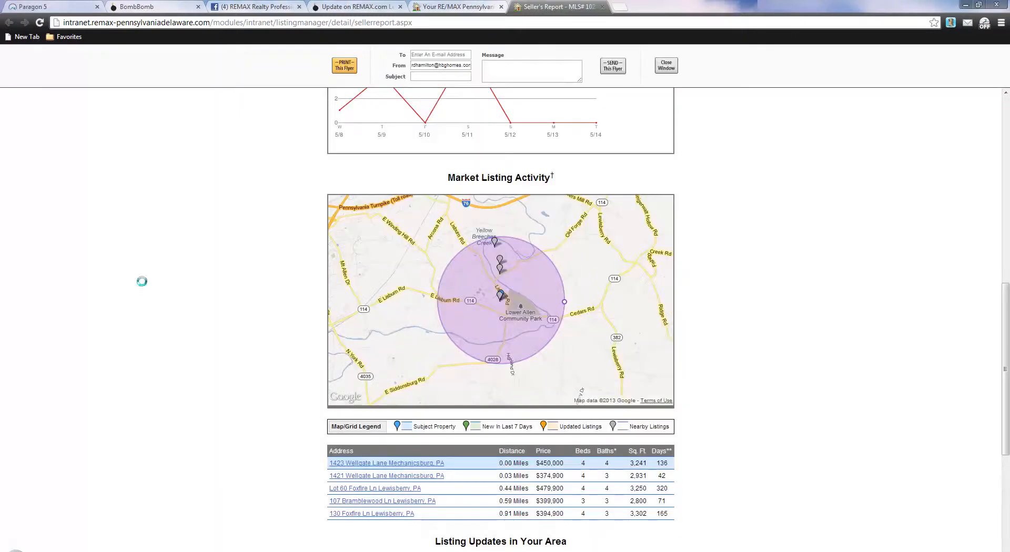
scroll(255, 302, down, 1)
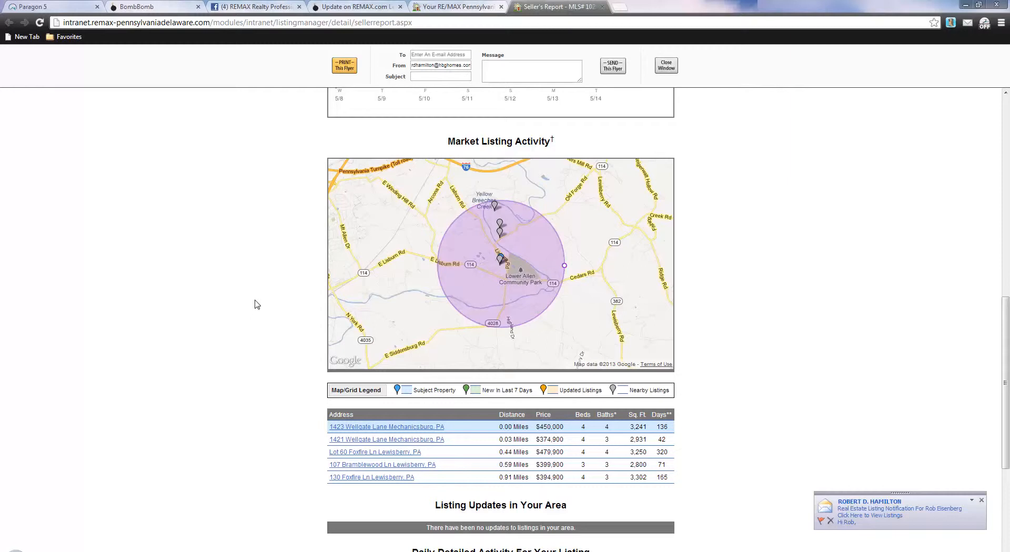
scroll(257, 304, down, 3)
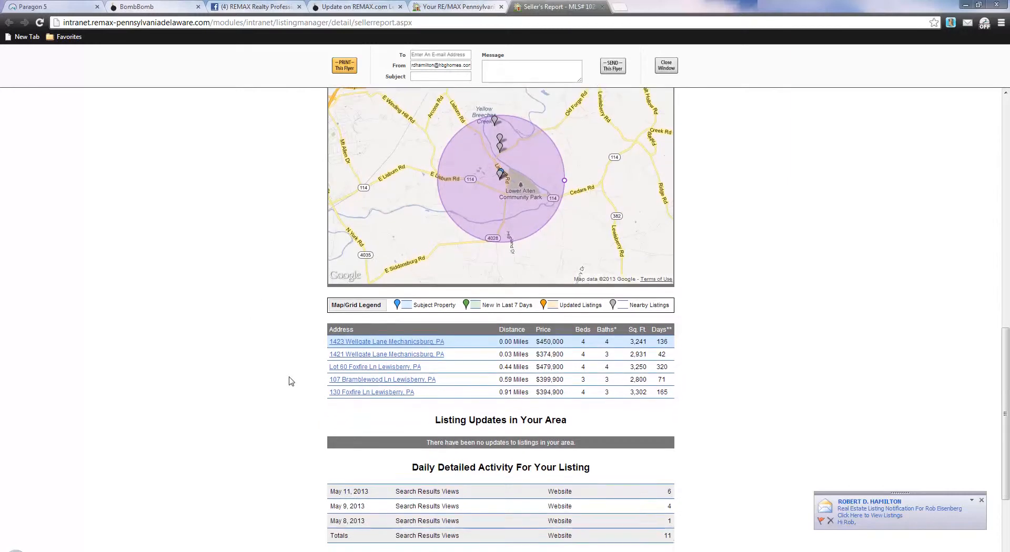
Open the nearby listing 0.03 miles away from the report table, browse its photos, and close its page
click(371, 358)
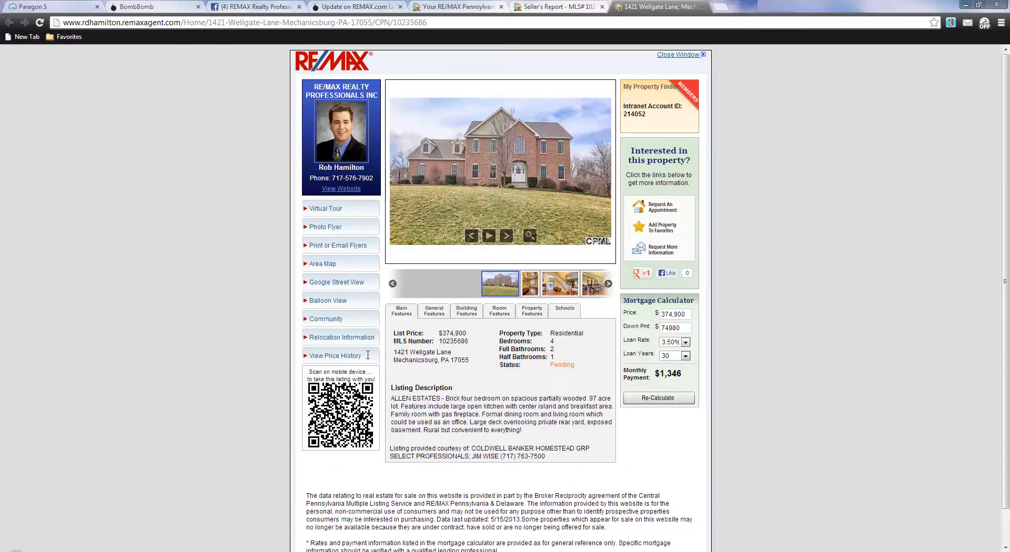
click(510, 238)
click(507, 236)
click(471, 237)
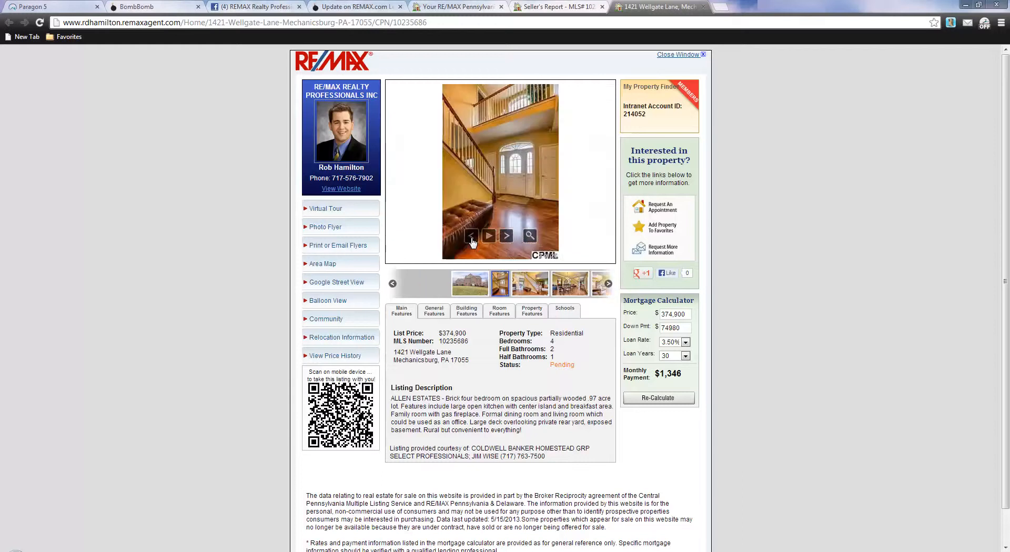
click(472, 238)
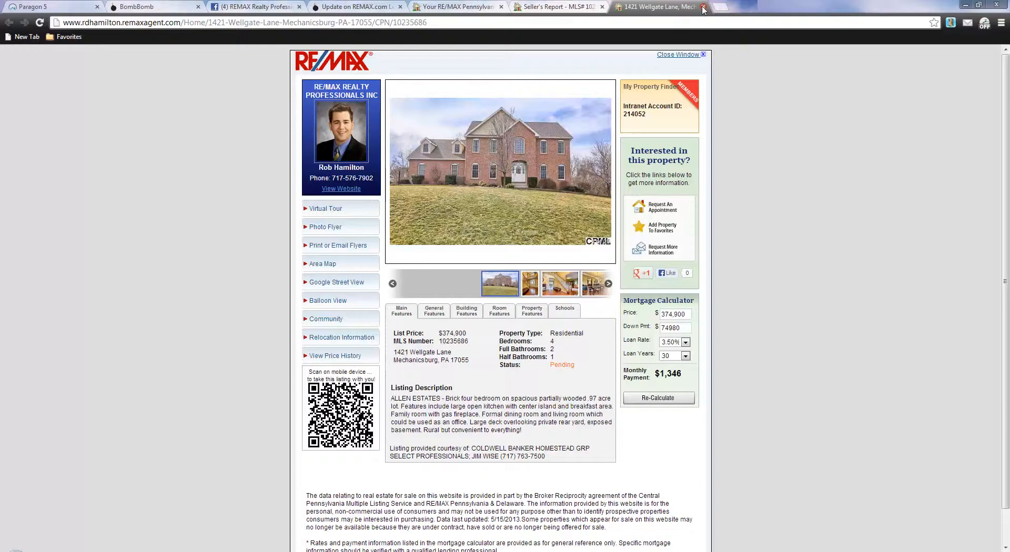
click(703, 7)
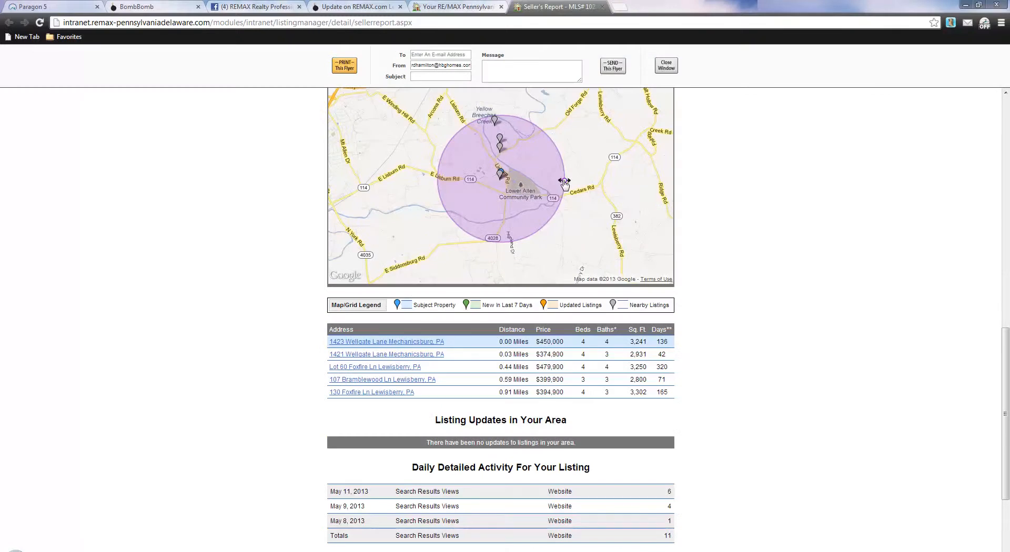
Widen the market area circle on the seller report's map further and check on the update
drag(564, 181, 610, 180)
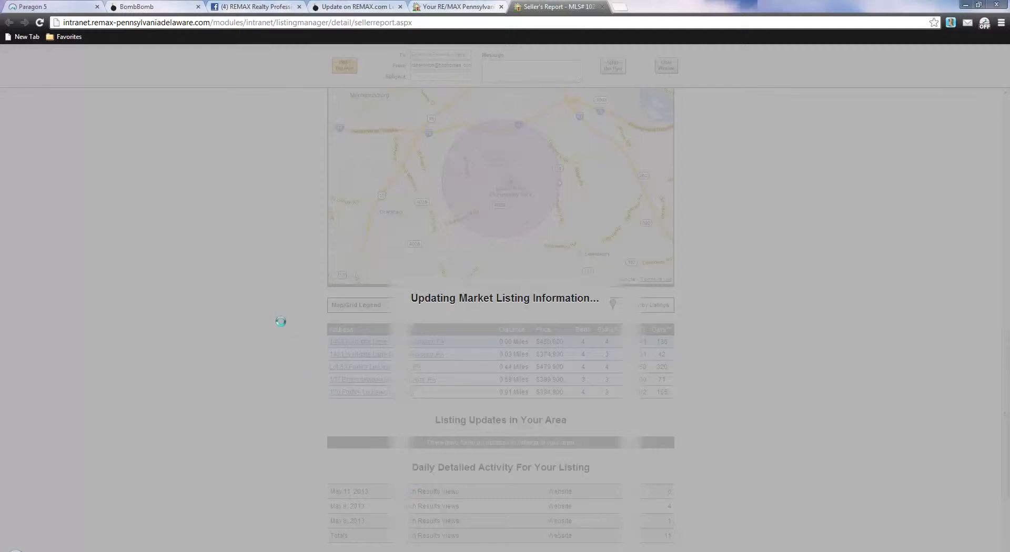
click(470, 7)
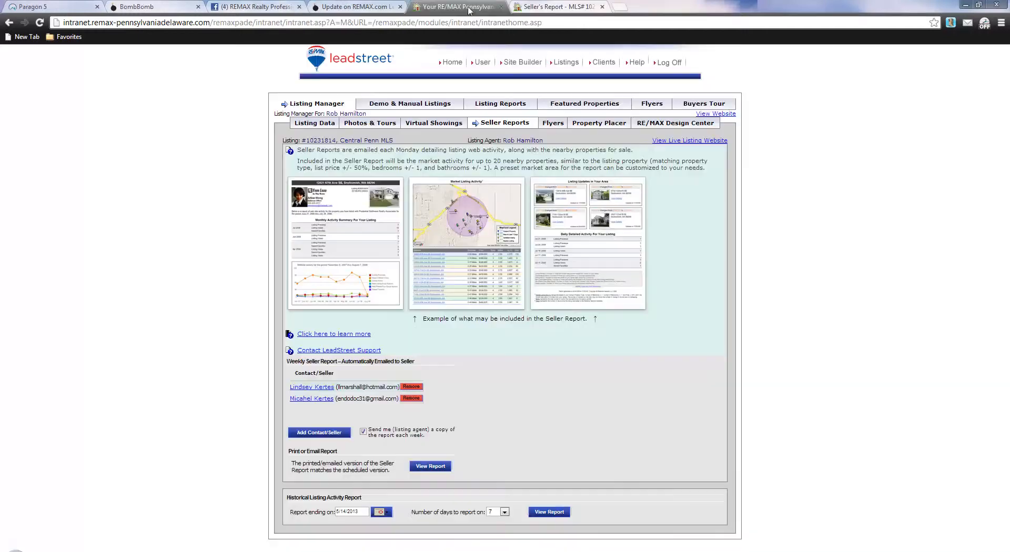
click(542, 8)
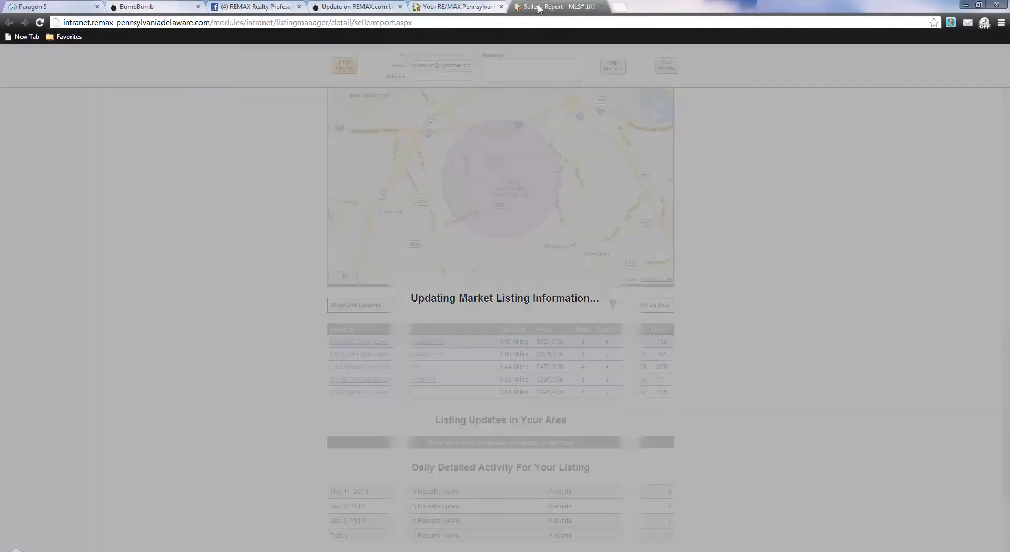
Return to the listing's Seller Reports page and highlight the listing agent text
click(475, 8)
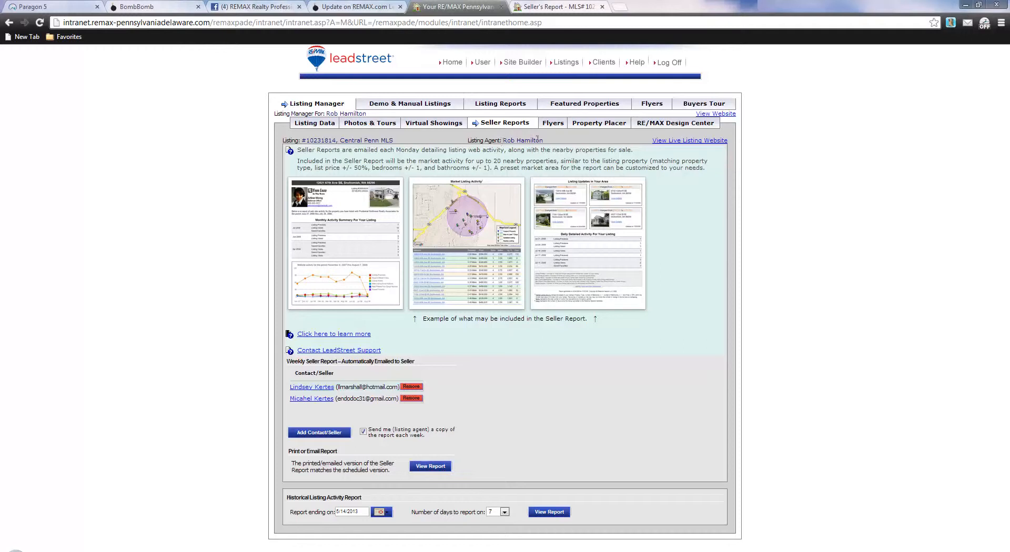
drag(547, 140, 454, 139)
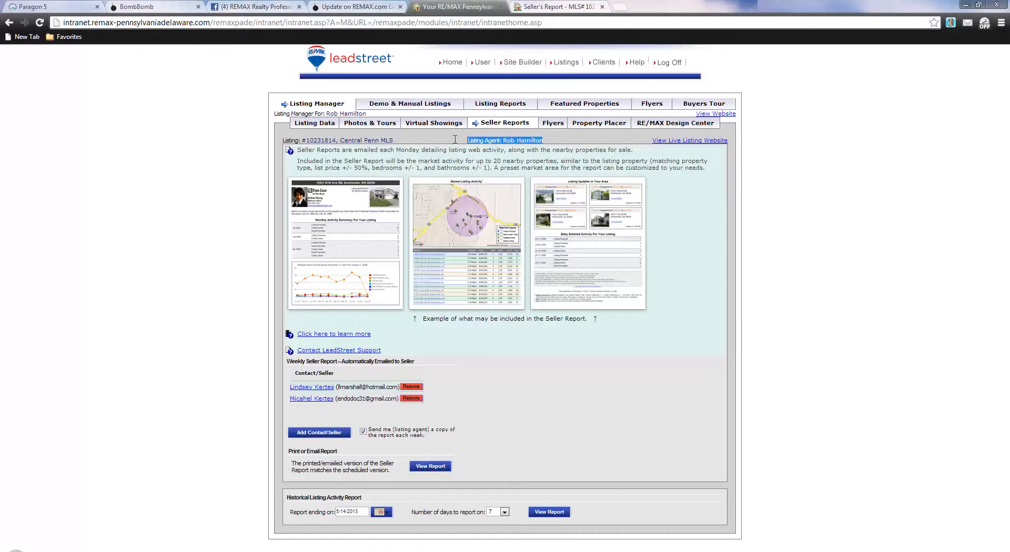